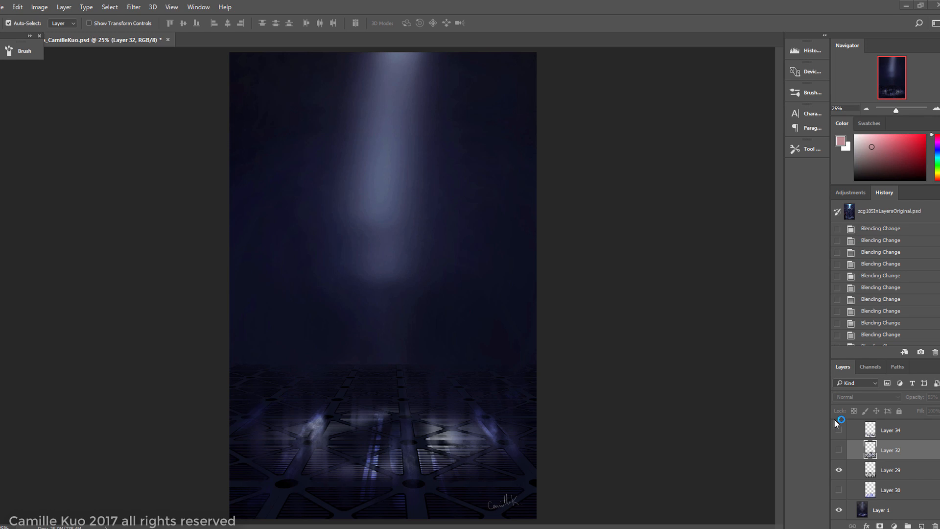
Step: Turn on the floor detail layers Layer 32, Layer 30 and Layer 34 over the dark background
left_click(839, 450)
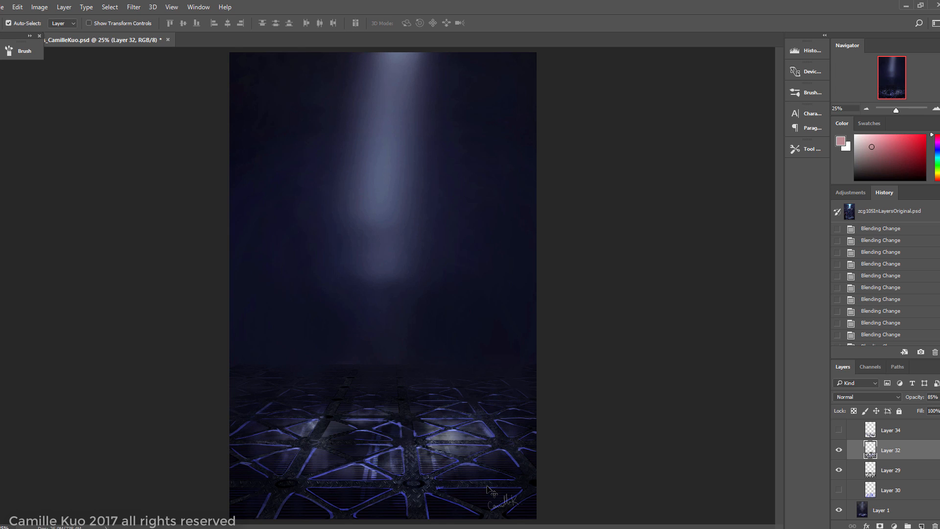
left_click(890, 430)
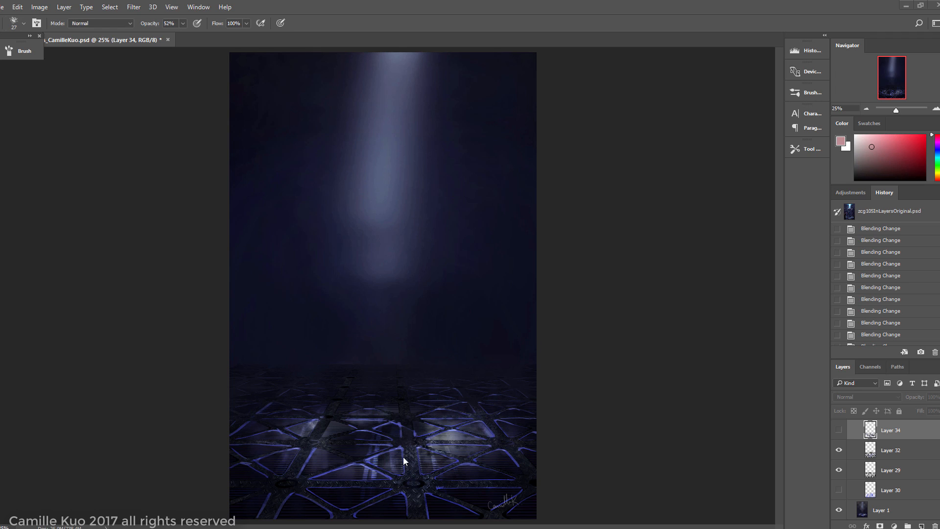
left_click(839, 491)
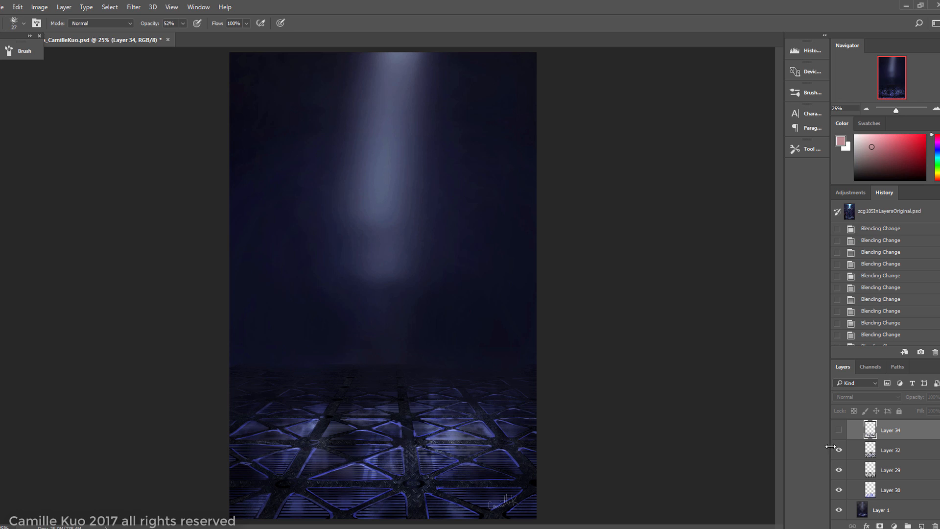
left_click(839, 430)
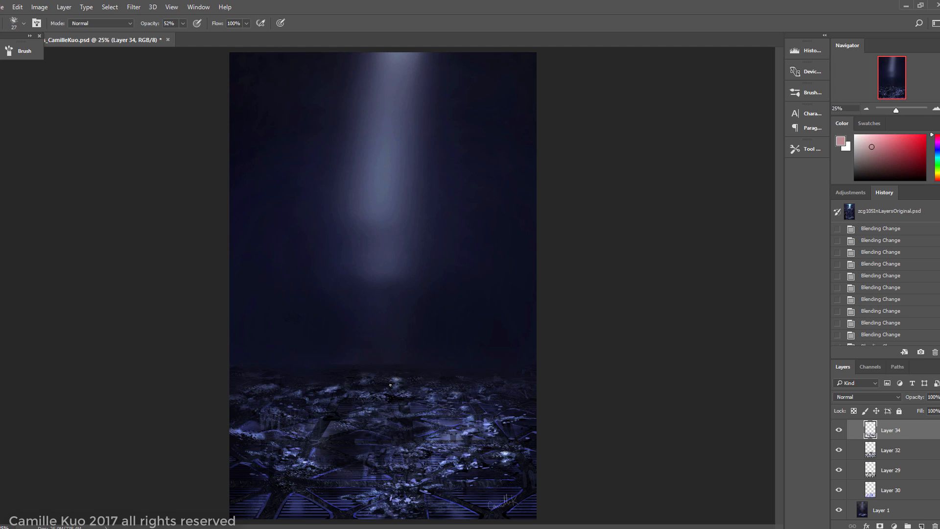
Step: Choose the 24 px textured brush tip and enable Shape Dynamics and Scattering for it
left_click(19, 51)
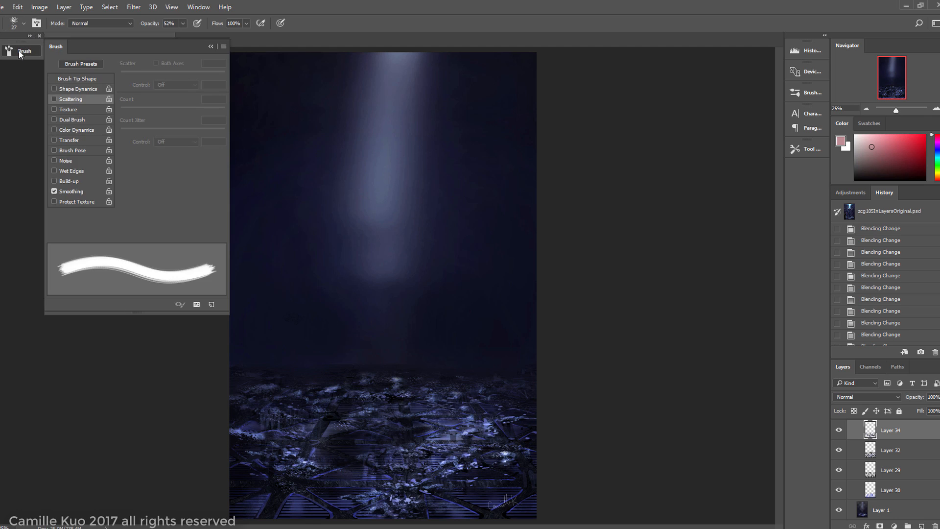
left_click(70, 76)
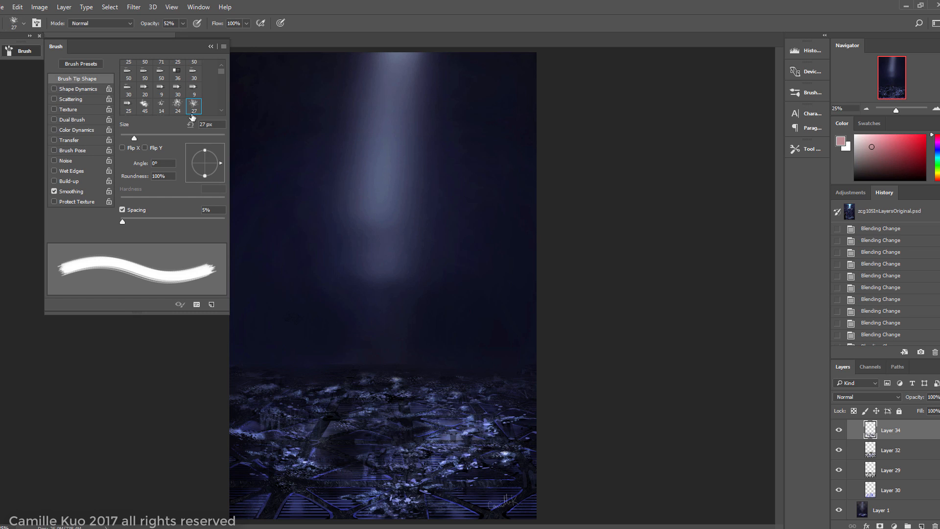
left_click(177, 106)
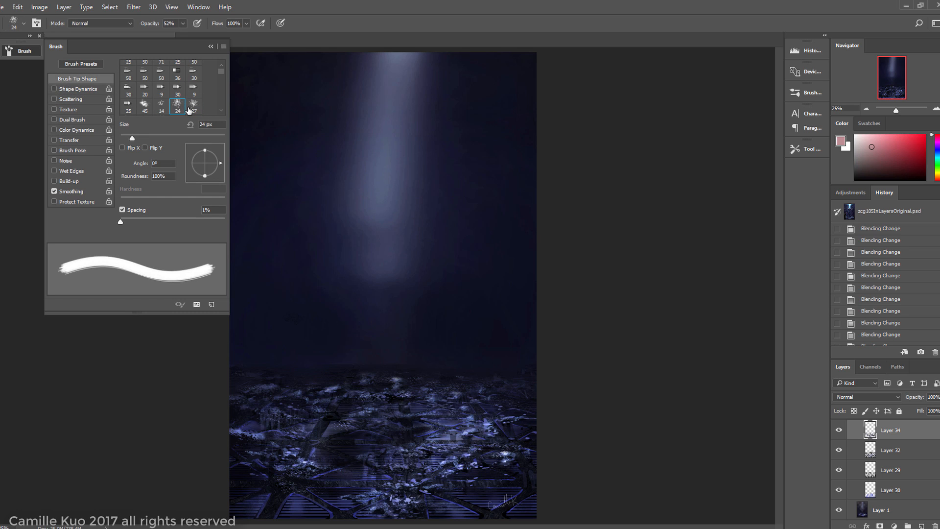
left_click(54, 88)
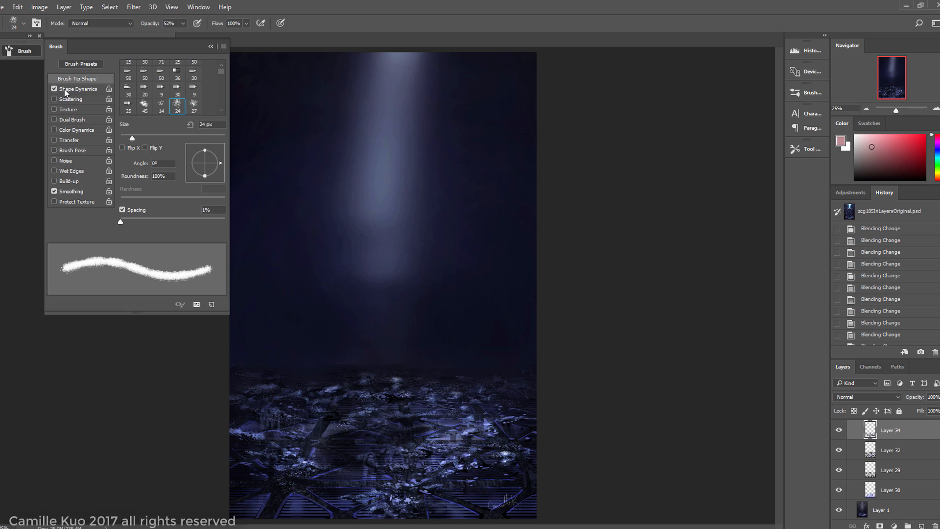
left_click(53, 99)
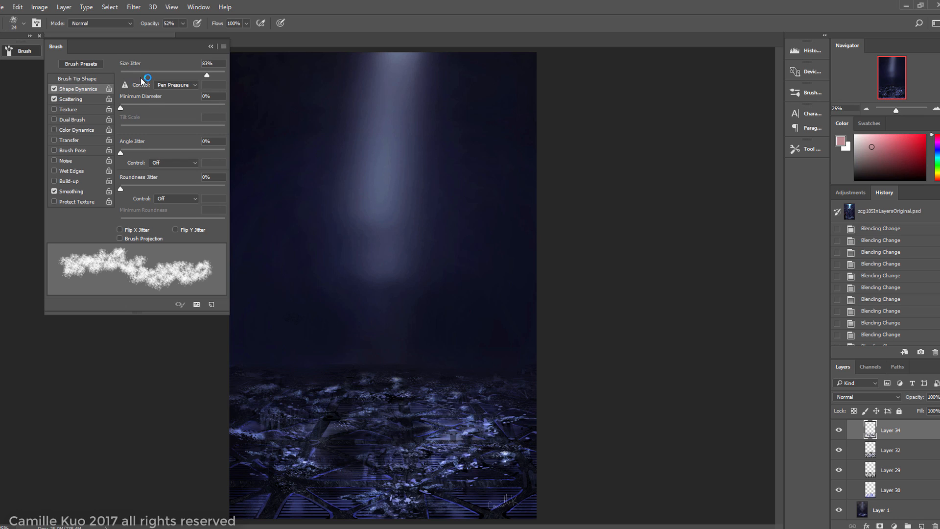
left_click(67, 100)
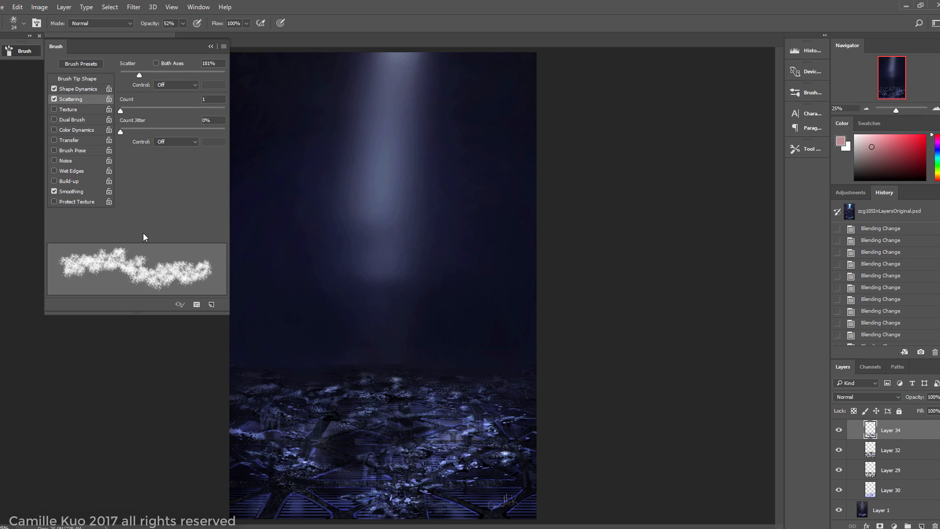
Step: Raise the minimum diameter and the angle jitter in the brush's Shape Dynamics
left_click(88, 89)
left_click_drag(121, 107, 206, 107)
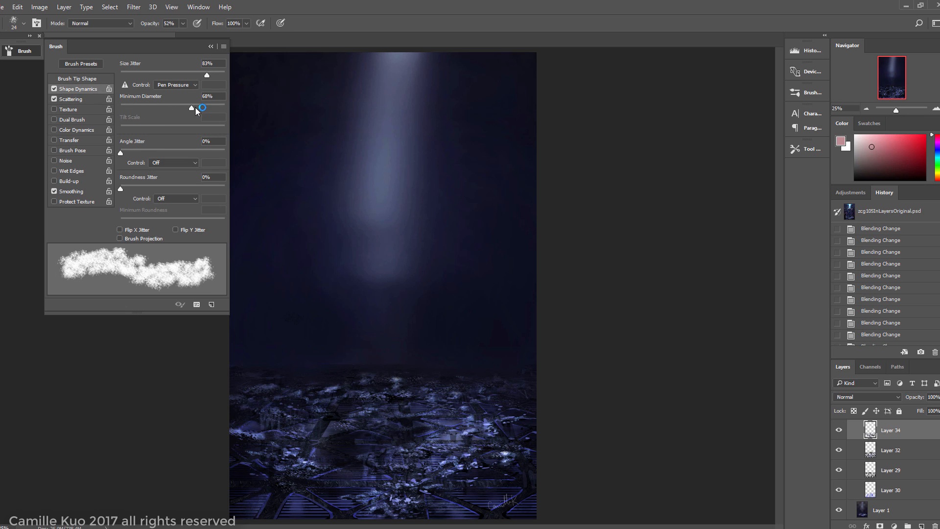
left_click_drag(121, 153, 211, 155)
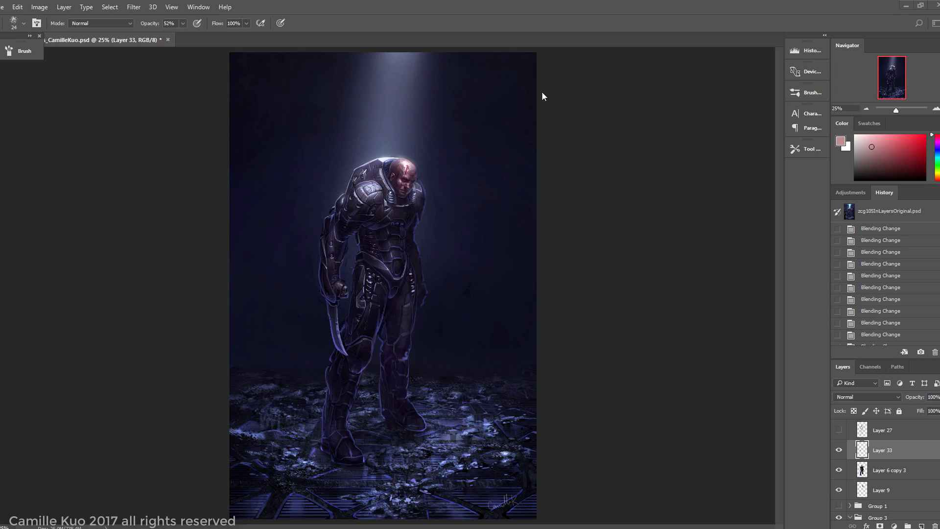
Step: Set up the hard round brush tip at 165 px, comparing its stroke without Transfer and leaving Transfer enabled
left_click(16, 54)
left_click(189, 135)
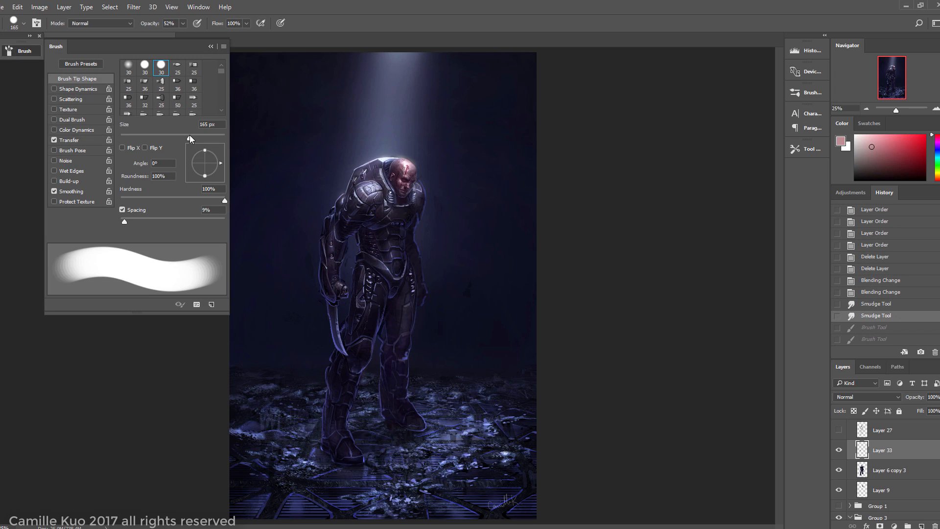
left_click(55, 141)
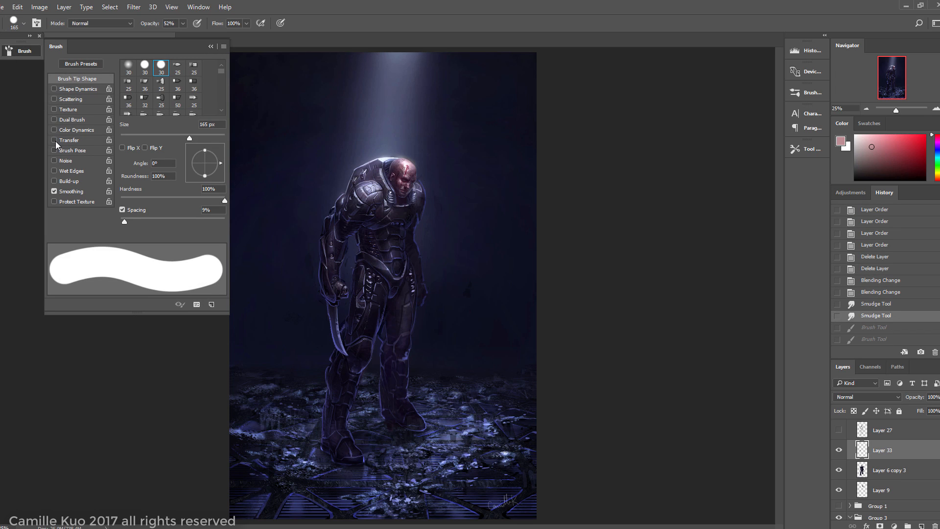
left_click(55, 140)
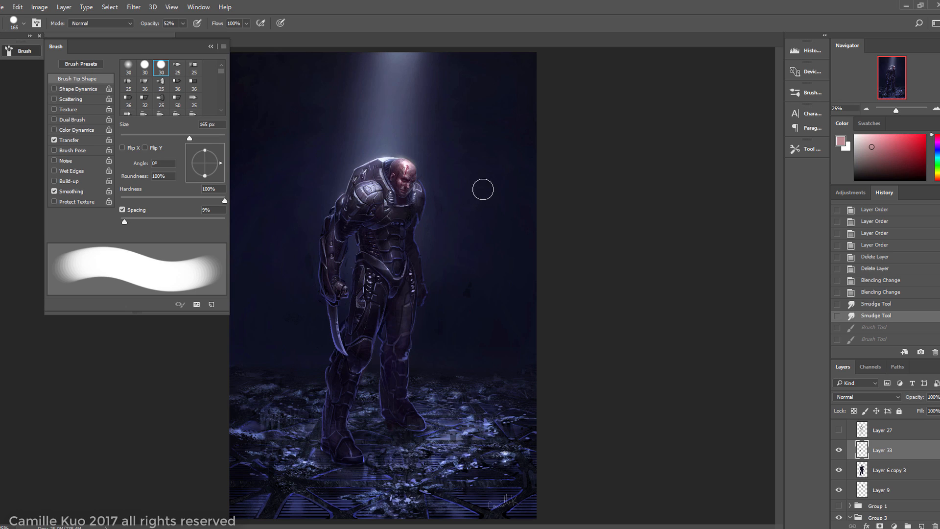
Step: Paint a translucent pink figure silhouette beside the soldier on Layer 33, and revert to the state before these strokes
mouse_move(447, 201)
left_mouse_down()
mouse_move(470, 188)
mouse_move(456, 230)
mouse_move(479, 219)
mouse_move(472, 232)
mouse_move(487, 274)
mouse_move(464, 275)
mouse_move(480, 317)
mouse_move(473, 342)
mouse_move(497, 350)
mouse_move(463, 401)
mouse_move(478, 361)
mouse_move(482, 392)
mouse_move(451, 446)
left_mouse_up()
mouse_move(486, 370)
left_mouse_down()
mouse_move(512, 436)
mouse_move(518, 427)
left_mouse_up()
mouse_move(422, 304)
left_mouse_down()
mouse_move(437, 356)
mouse_move(432, 335)
mouse_move(419, 368)
left_mouse_up()
mouse_move(495, 275)
left_mouse_down()
mouse_move(547, 338)
mouse_move(604, 348)
left_mouse_up()
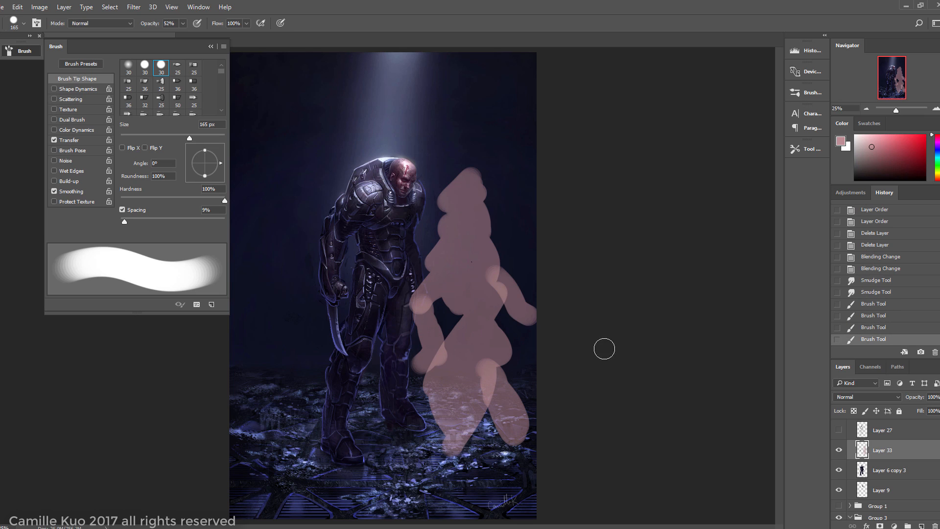
left_click(876, 292)
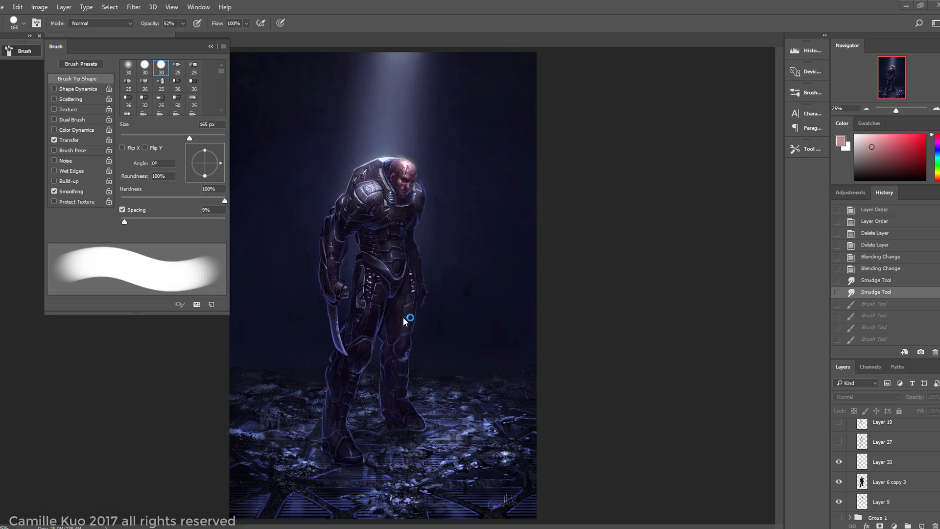
Step: Turn on Layer 27, and compare the soldier with the blood on Layer 19 hidden and shown
left_click(839, 442)
left_click(891, 447)
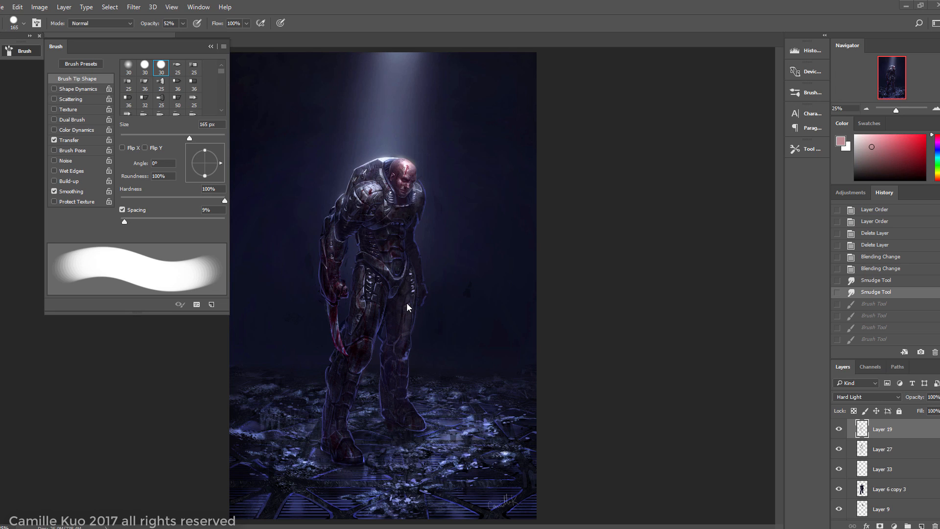
left_click(839, 430)
left_click(839, 431)
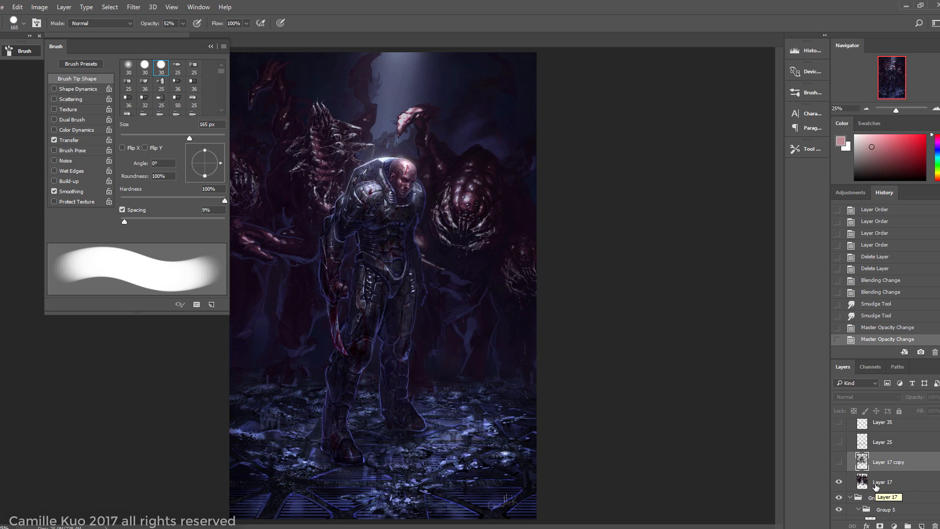
Step: Show Layer 17 copy at 71% opacity in place of Layer 17, and turn on Layer 25
left_click(838, 463)
left_click(839, 482)
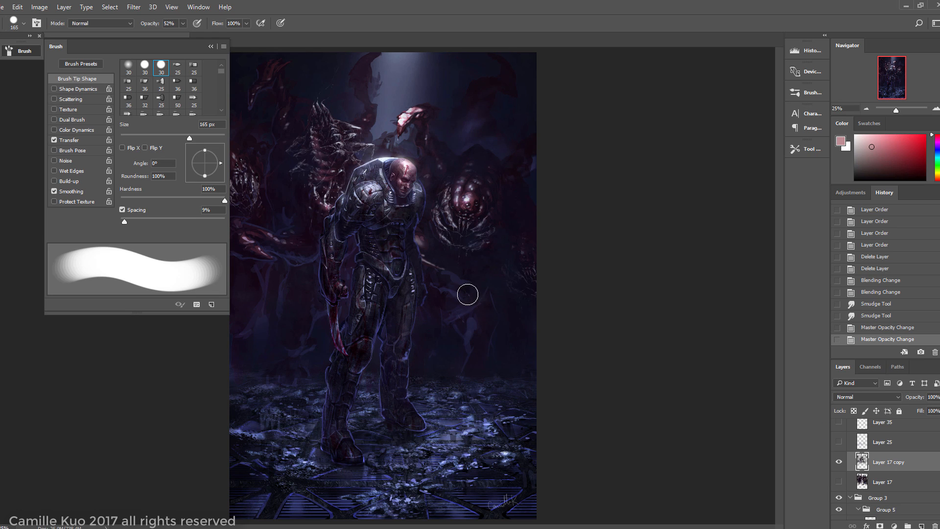
left_click_drag(936, 397, 932, 414)
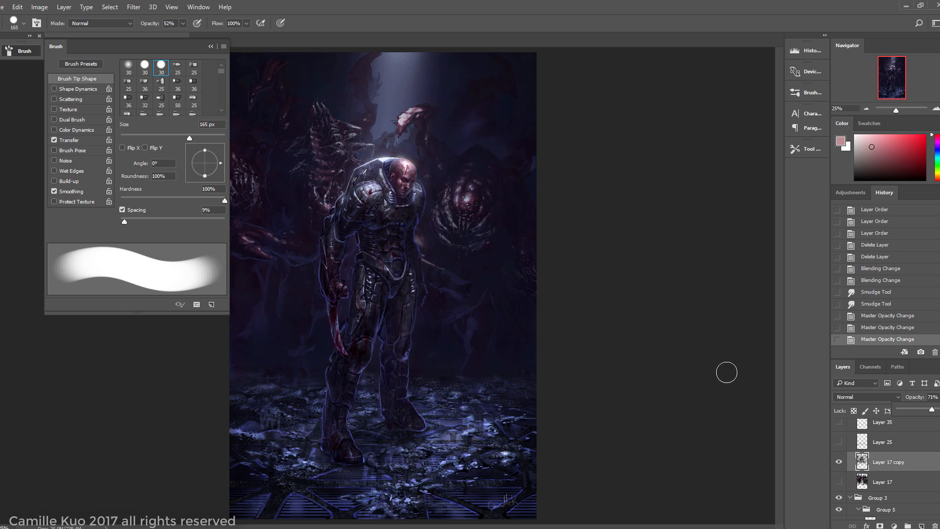
left_click(839, 442)
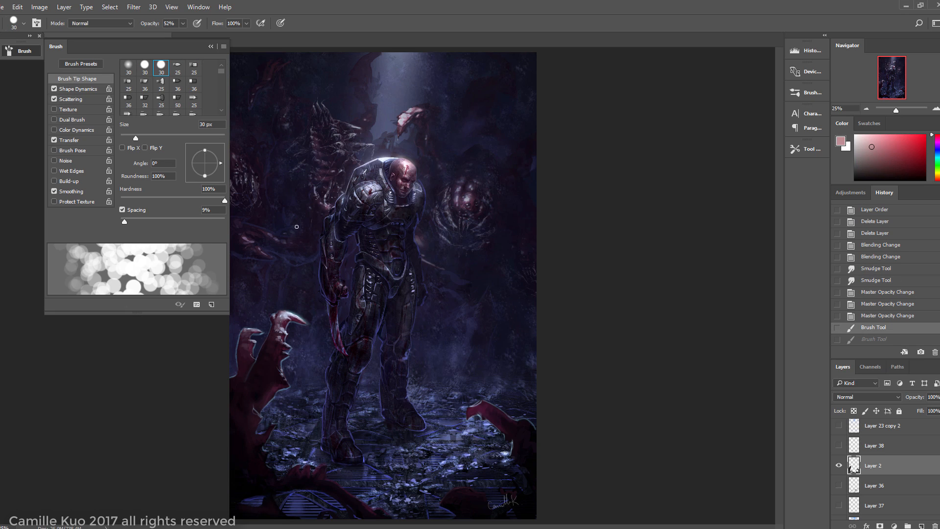
Step: Disable Scattering and Shape Dynamics for the 30 px hard round brush
left_click(55, 99)
left_click(54, 89)
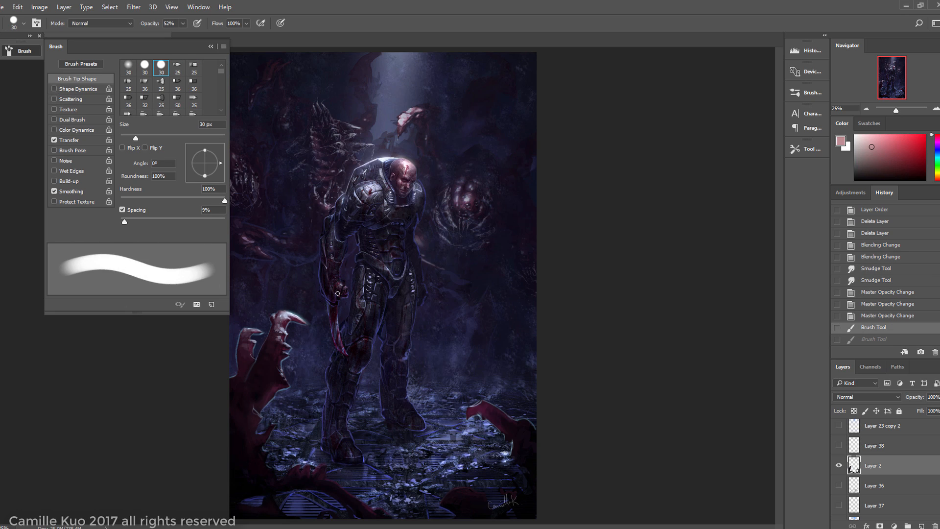
Step: Paint test strokes around the soldier with the plain round brush, and undo all the brush strokes
mouse_move(269, 307)
left_mouse_down()
mouse_move(394, 133)
mouse_move(478, 312)
left_mouse_up()
mouse_move(521, 392)
left_mouse_down()
mouse_move(491, 365)
mouse_move(423, 234)
mouse_move(425, 248)
mouse_move(449, 252)
left_mouse_up()
mouse_move(269, 308)
left_mouse_down()
mouse_move(328, 204)
mouse_move(340, 225)
left_mouse_up()
key("ctrl+alt+z")
key("ctrl+alt+z")
key("ctrl+alt+z")
key("ctrl+alt+z")
key("ctrl+alt+z")
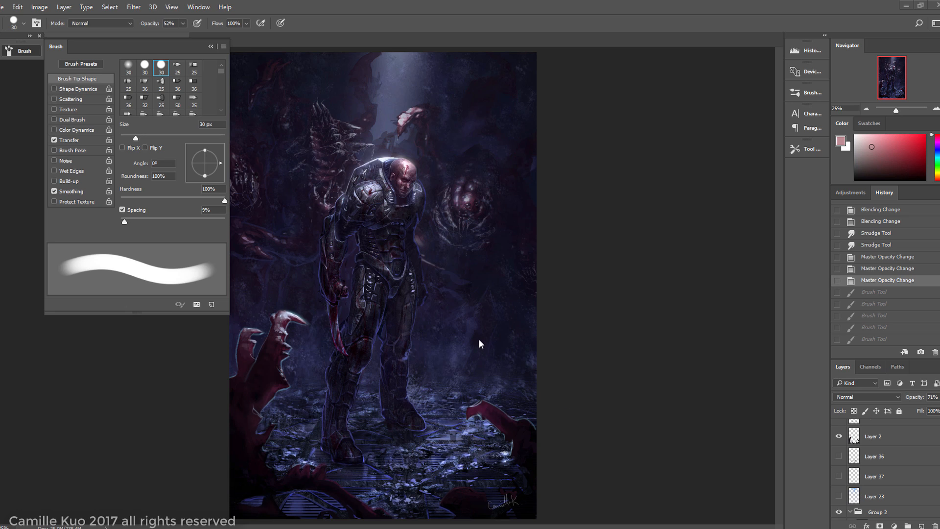
Step: Turn on and select Layer 23 with the blue overhead light and floating particles
left_click(838, 496)
left_click(880, 497)
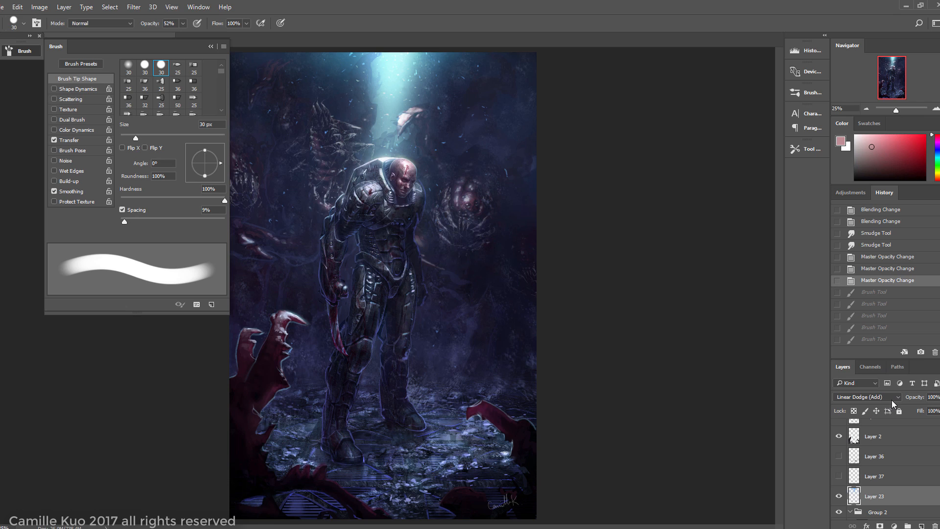
Step: Try neighbouring blend modes such as Color Dodge on Layer 23, comparing them with Linear Dodge (Add)
left_click(891, 398)
left_click(893, 398)
key("Up")
key("Down")
key("Down")
key("Down")
key("Up")
key("Up")
key("Up")
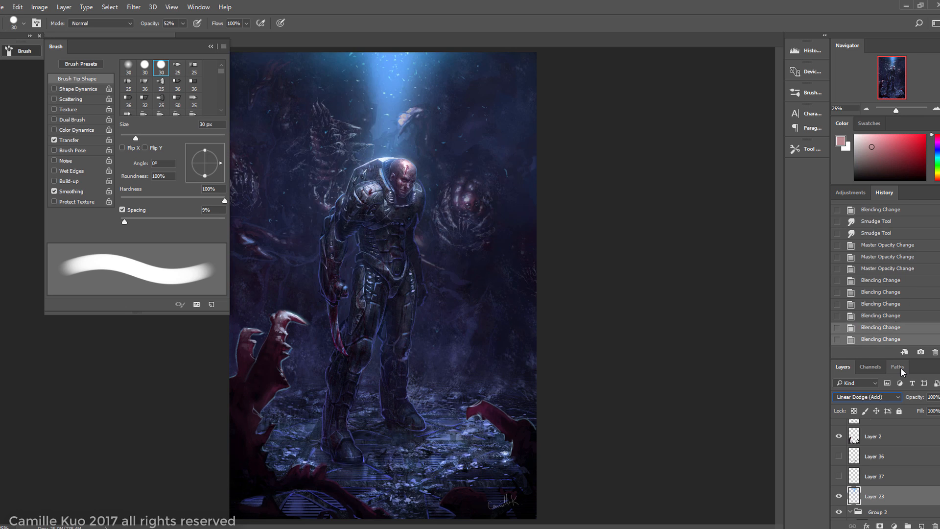
key("Down")
key("Up")
key("Down")
key("Down")
key("Down")
key("Up")
key("Up")
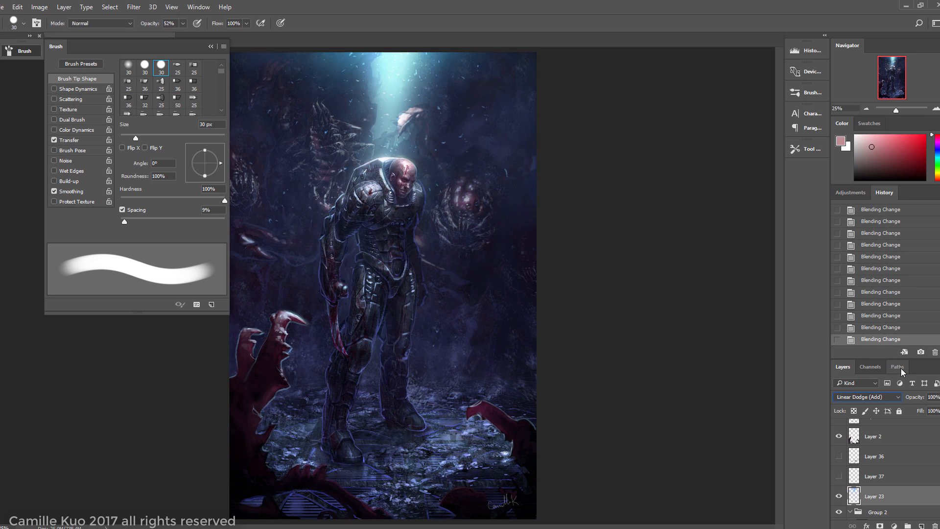
key("Down")
key("Up")
key("Down")
key("Down")
key("Up")
key("Up")
key("Up")
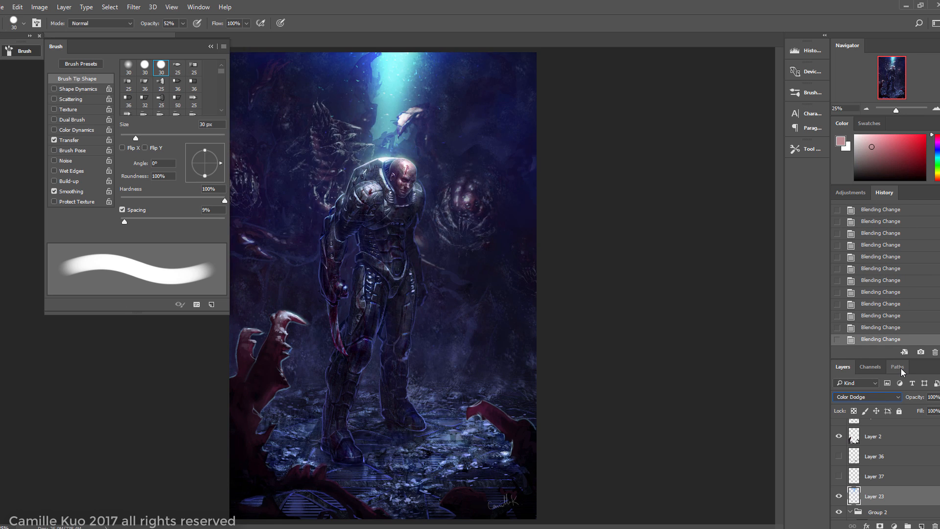
key("Down")
key("Down")
key("Up")
key("Up")
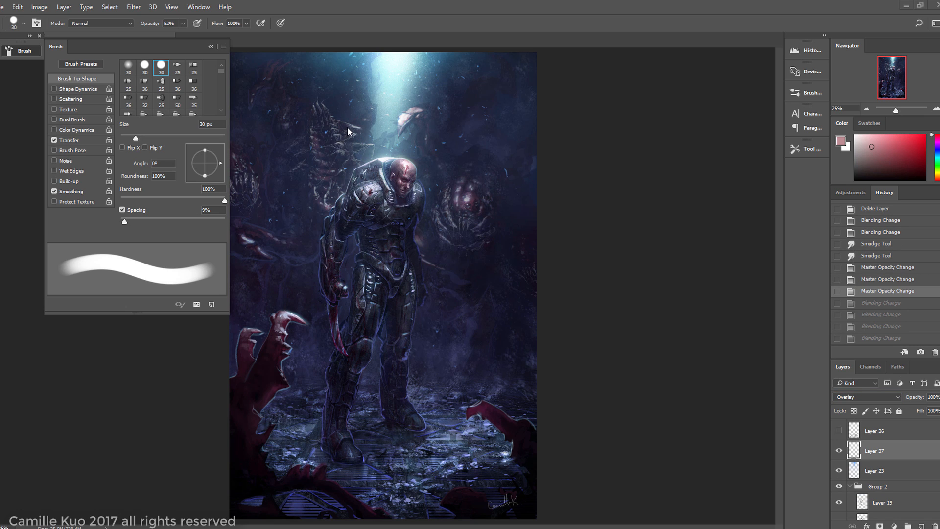
Step: Try the Normal blend mode on Layer 37, inspect the particles up close, and switch the layer away from Normal
left_click(880, 396)
left_click(883, 399)
left_click(899, 400)
left_click(850, 189)
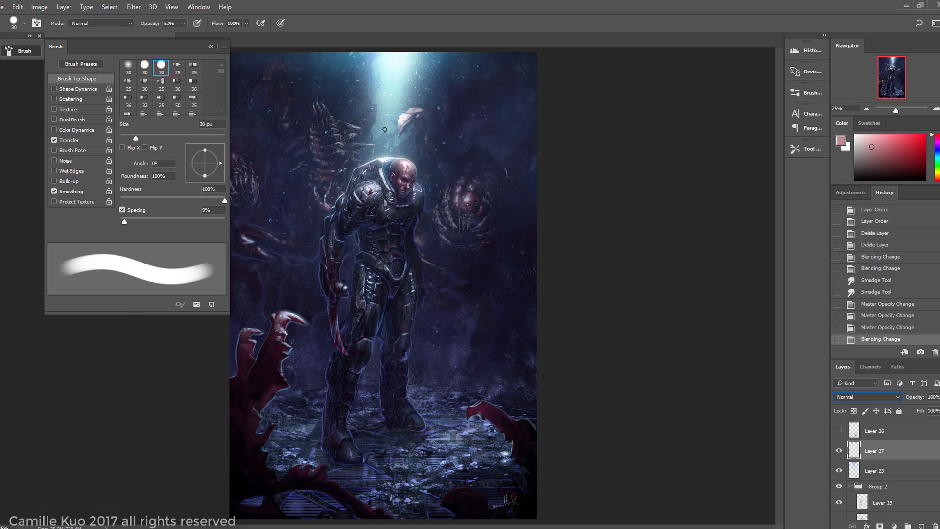
key("ctrl+plus")
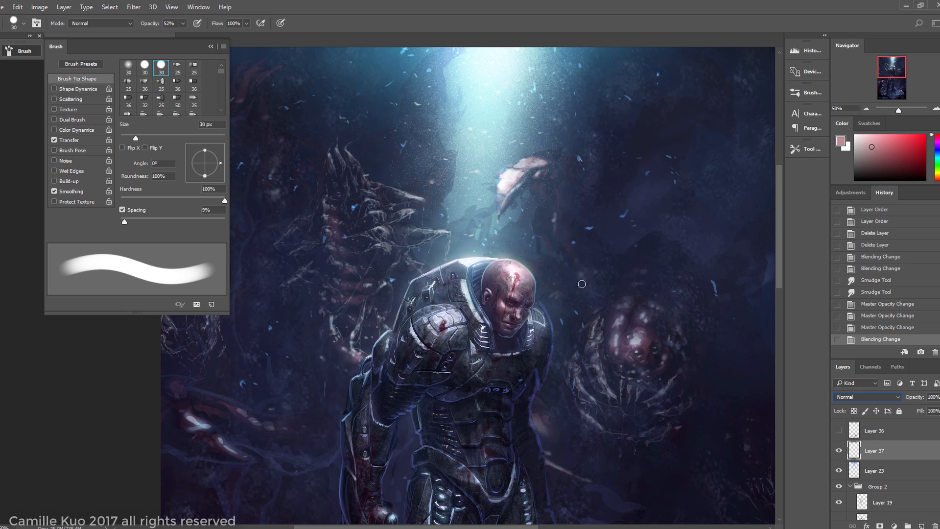
left_click(891, 397)
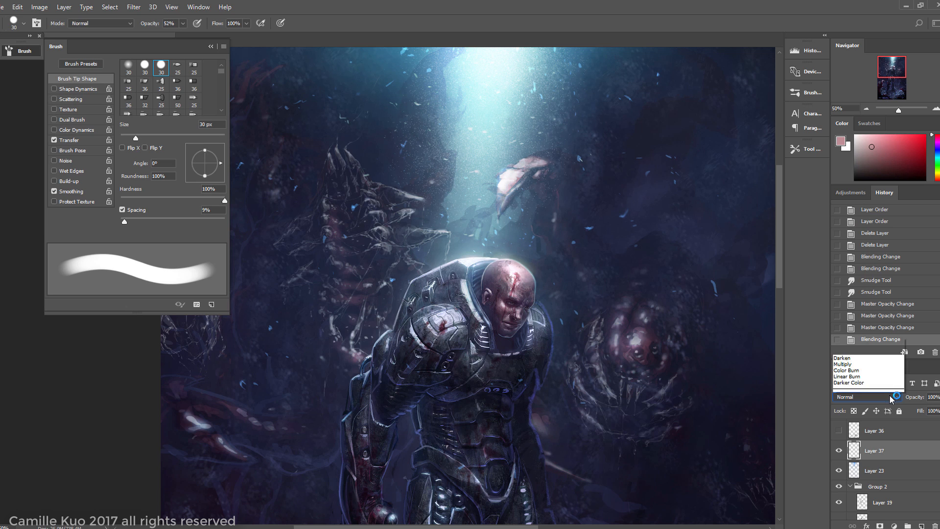
left_click(864, 298)
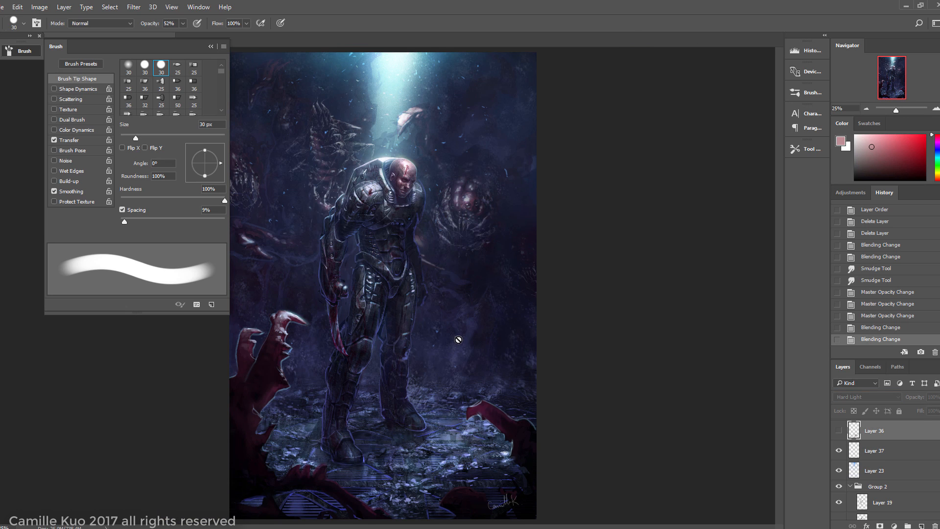
Step: Turn on the floor blood stains in Layer 36, and select Layer 38 with its visibility on
left_click(839, 431)
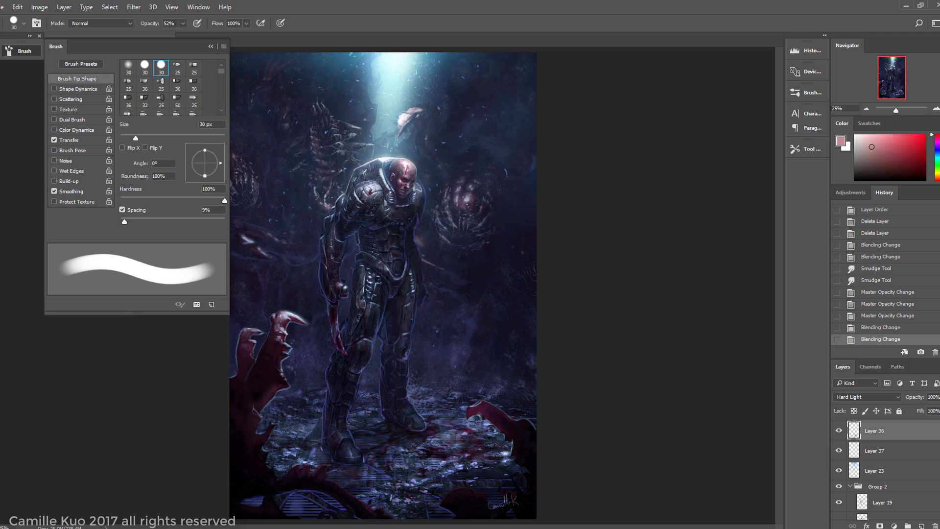
left_click(377, 286, "ctrl")
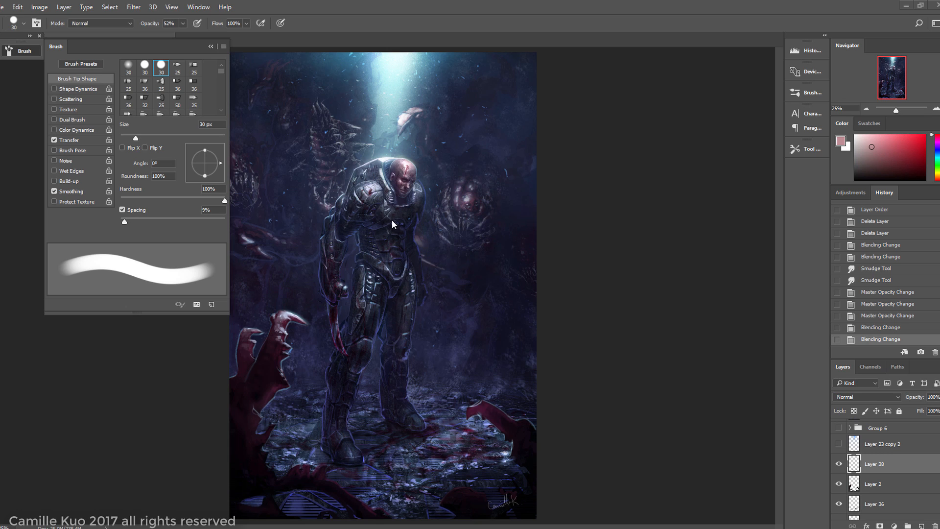
Step: Turn on Layer 23 copy 2, then Group 6 with Layer 42 visible inside it
left_click(838, 444)
left_click(876, 445)
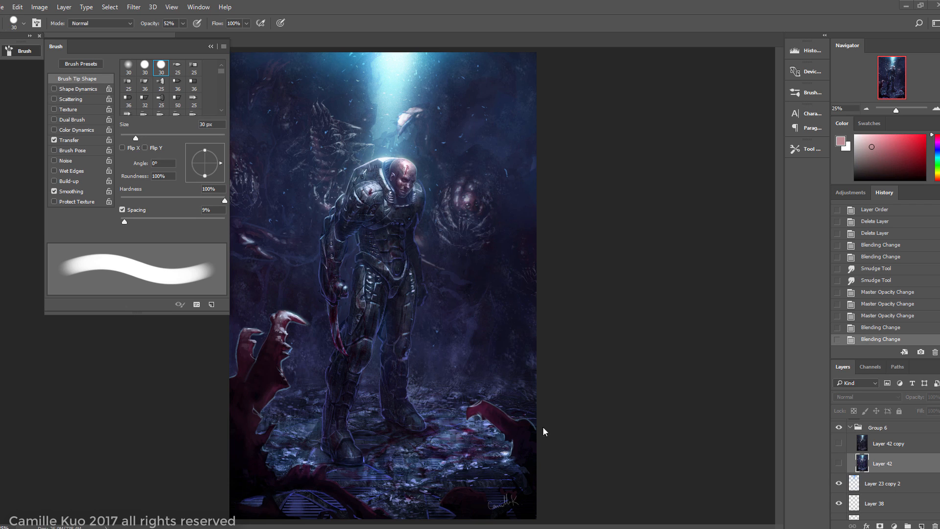
left_click(839, 463)
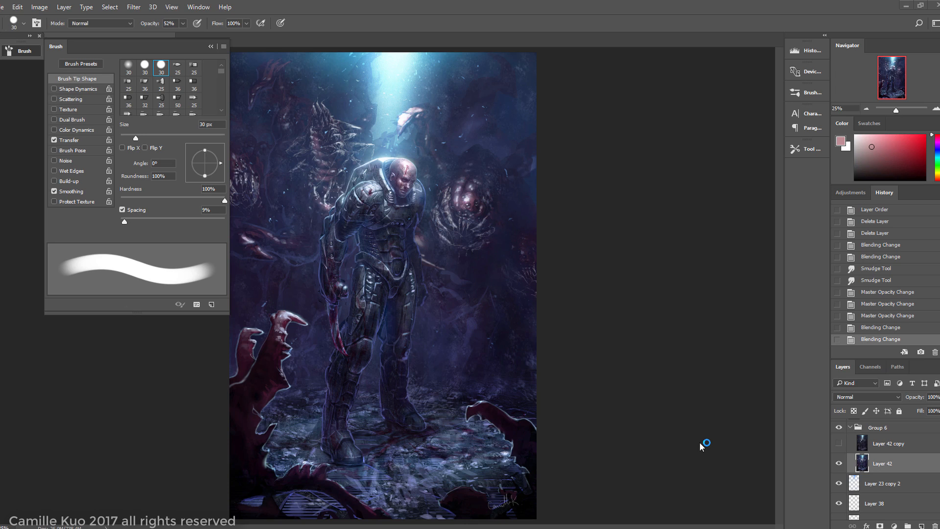
Step: Stamp all visible layers into a new layer above Layer 42 and apply a Gaussian Blur with a 72.6-pixel radius
key("ctrl+shift+alt+e")
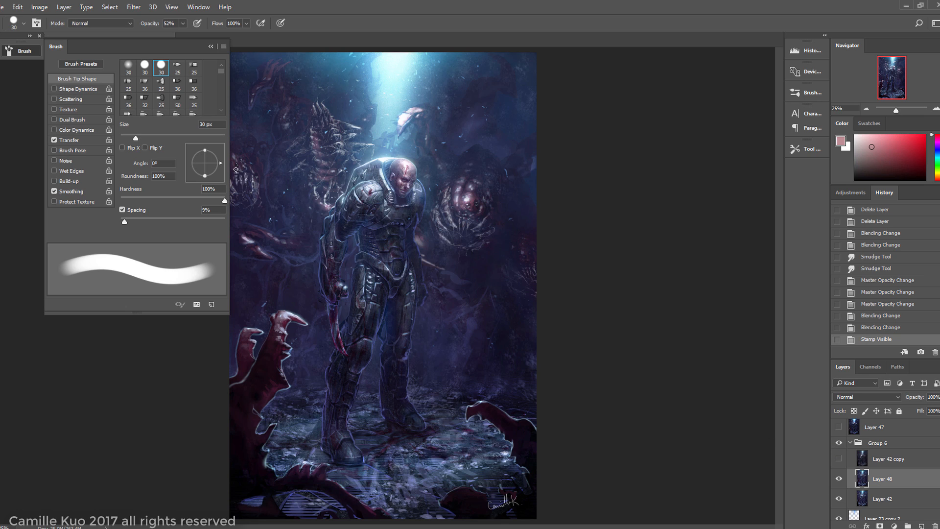
left_click(134, 7)
mouse_move(190, 130)
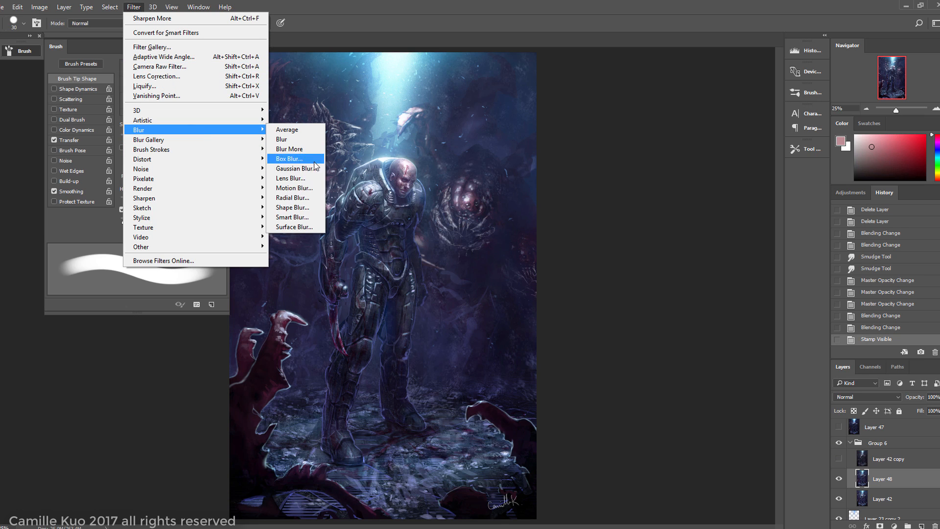
left_click(296, 169)
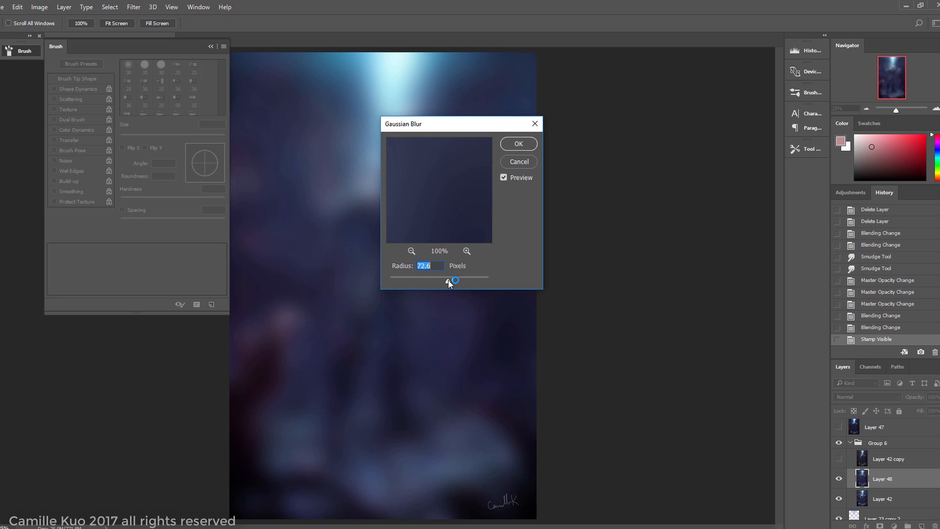
left_click(529, 144)
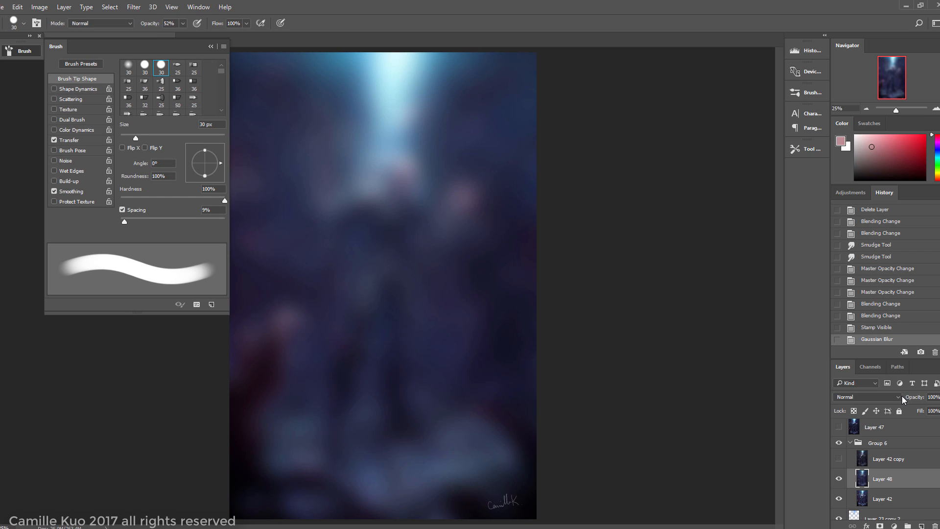
Step: Set the blurred layer's blend mode to Overlay and its opacity to 34%
left_click(900, 397)
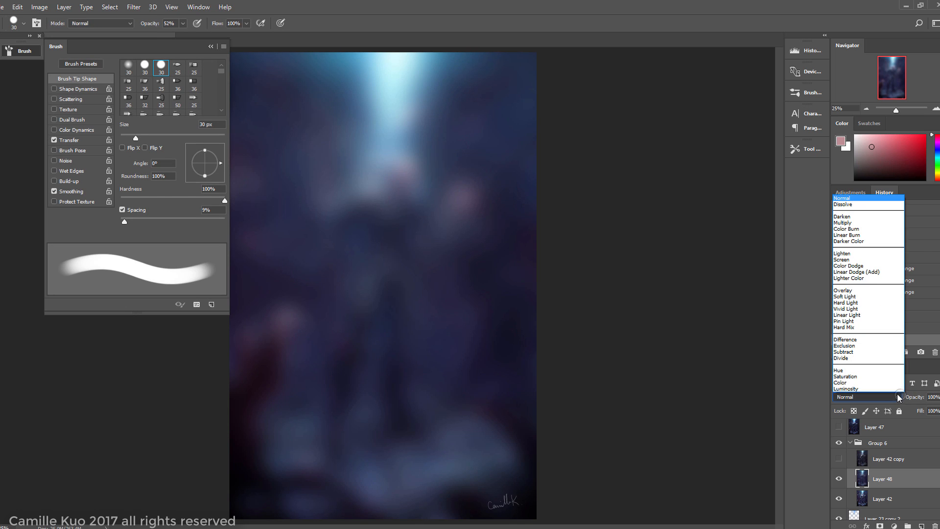
left_click(862, 290)
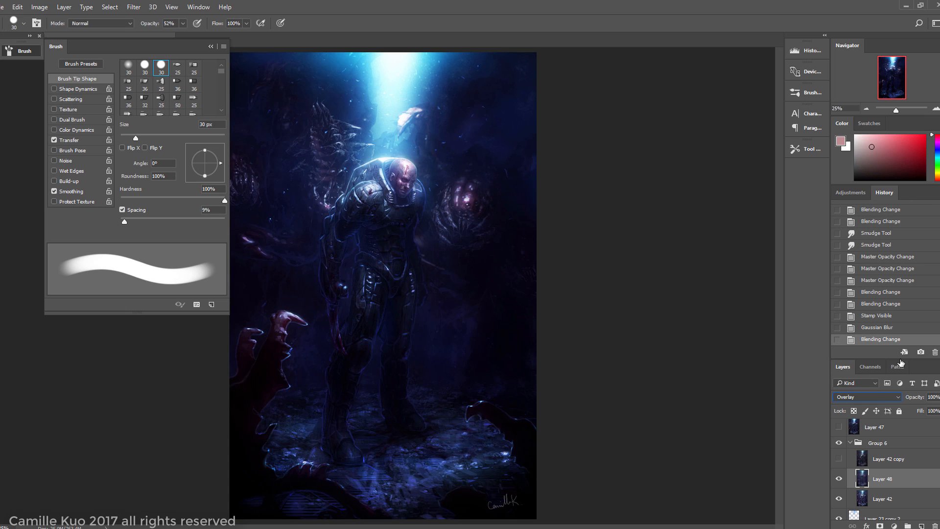
left_click(939, 397)
left_click_drag(938, 411, 918, 410)
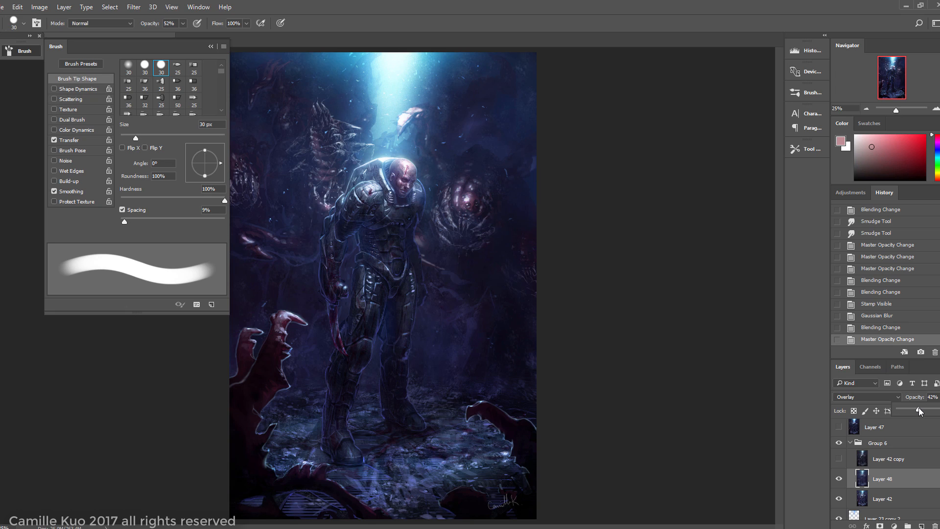
left_click_drag(919, 420, 916, 420)
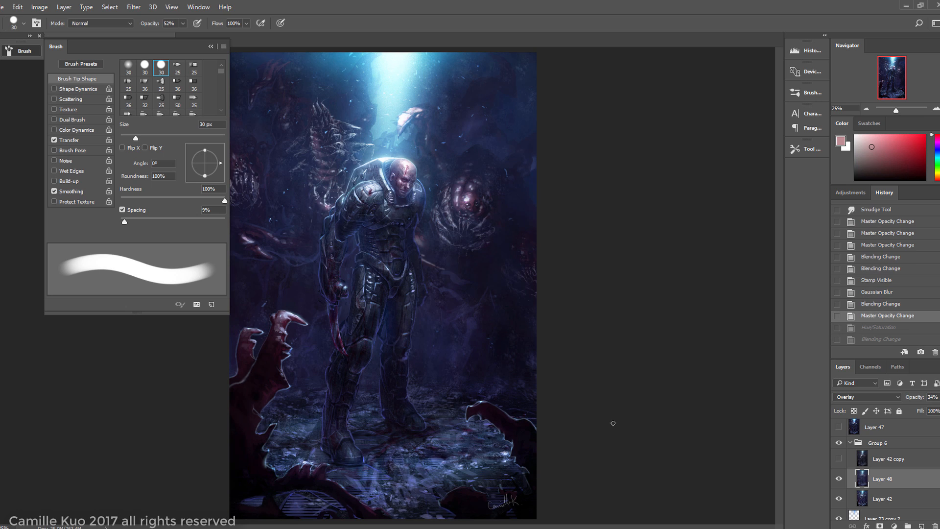
Step: Adjust the blurred overlay layer with Hue/Saturation, and lower its white output level to 140 with Levels
key("ctrl+u")
left_click_drag(573, 245, 540, 247)
left_click(686, 173)
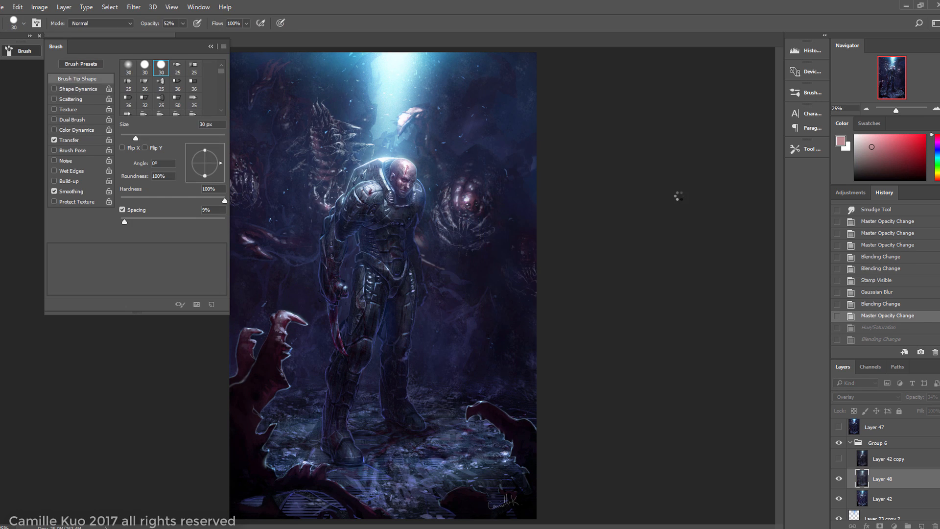
key("ctrl+l")
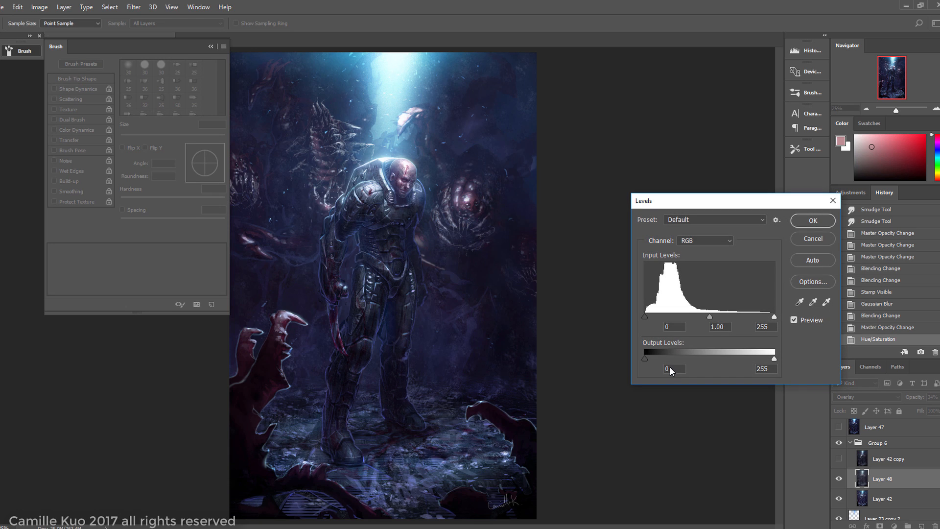
left_click_drag(774, 359, 718, 362)
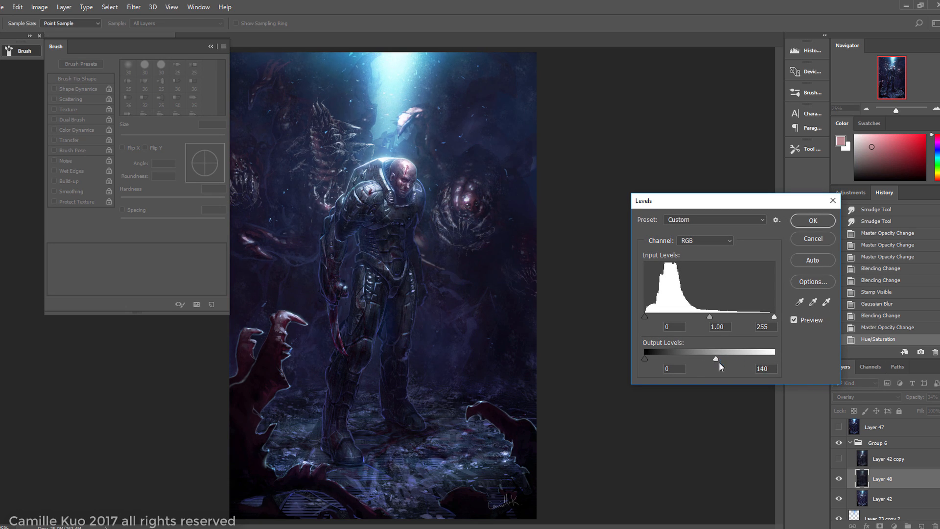
left_click(812, 220)
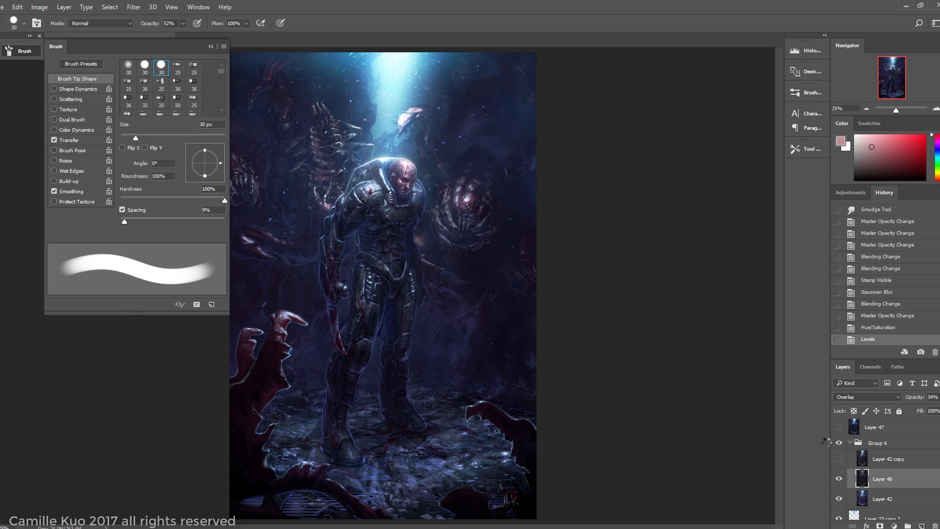
Step: Compare the painting with and without the blurred overlay layer, and delete that layer
left_click(839, 479)
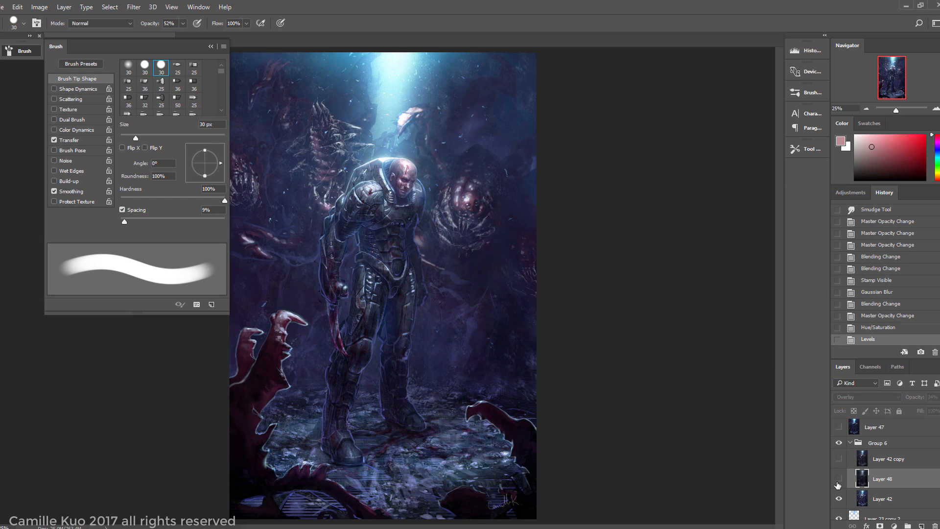
left_click(838, 480)
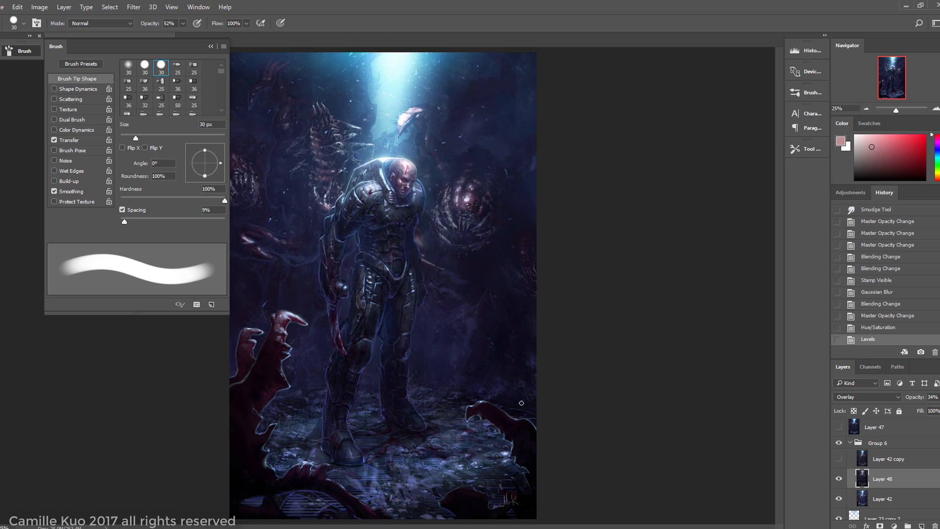
key("Delete")
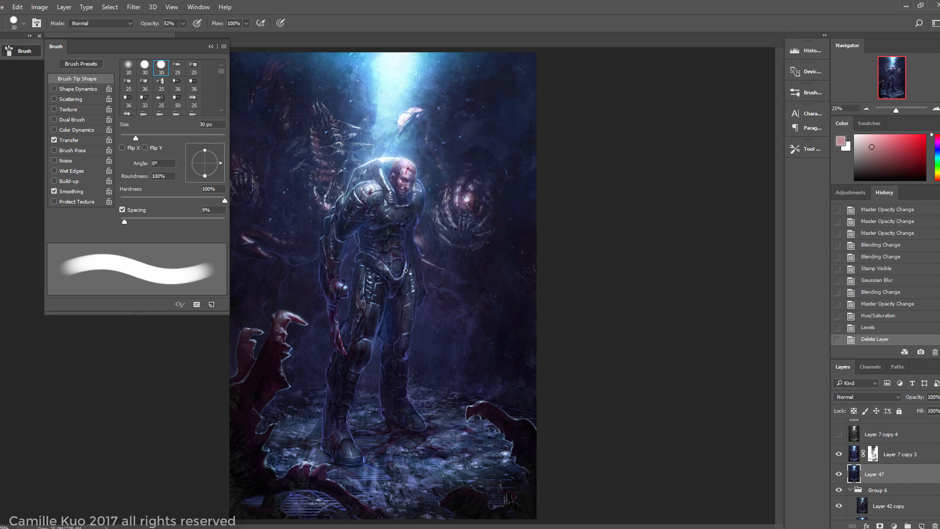
Step: Open Levels on Layer 47 without applying it, and compare the painting with Layer 7 copy 4 off and on
key("ctrl+l")
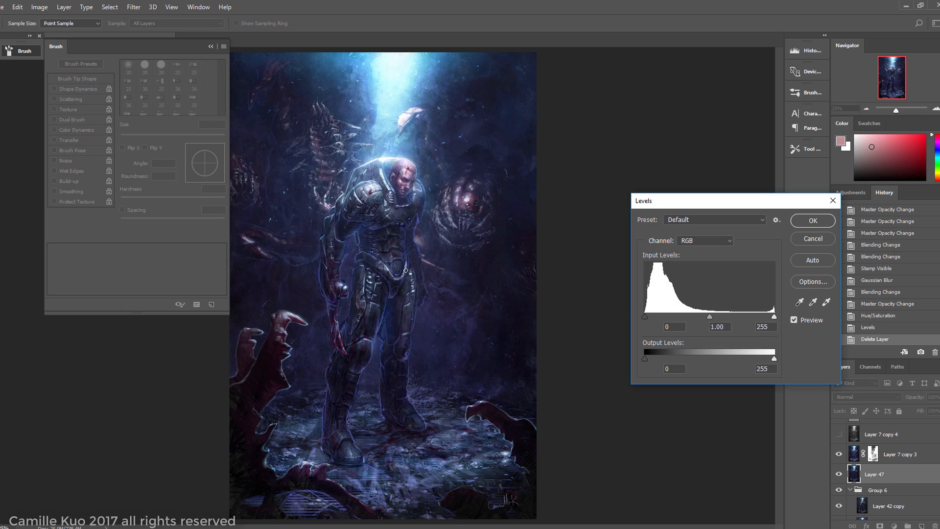
key("Escape")
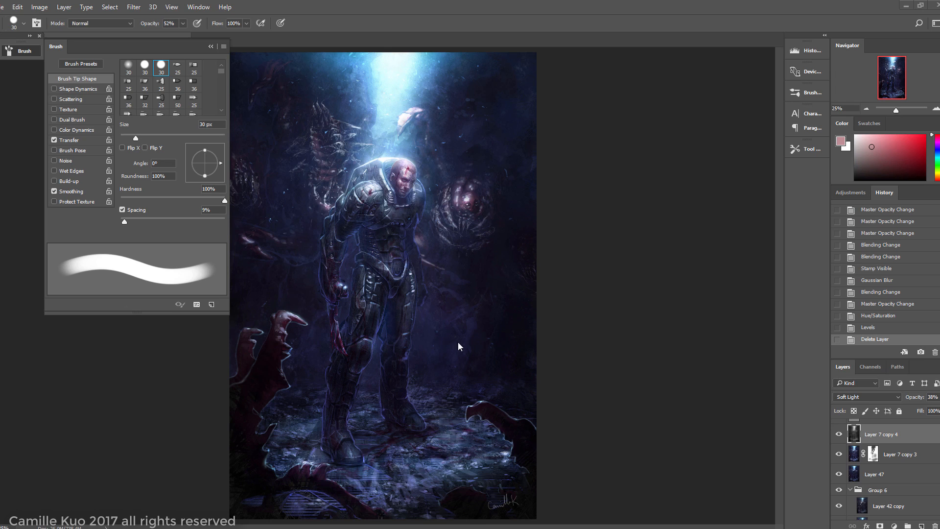
left_click(839, 434)
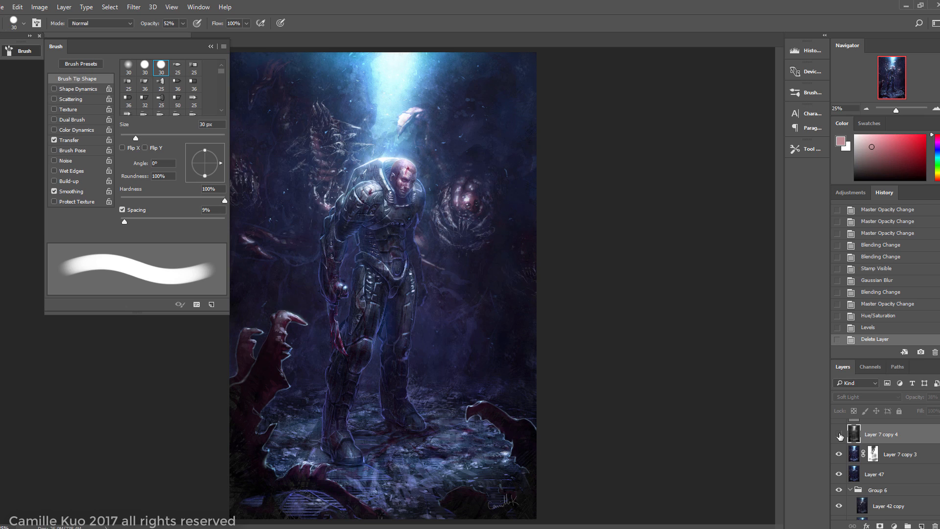
left_click(839, 434)
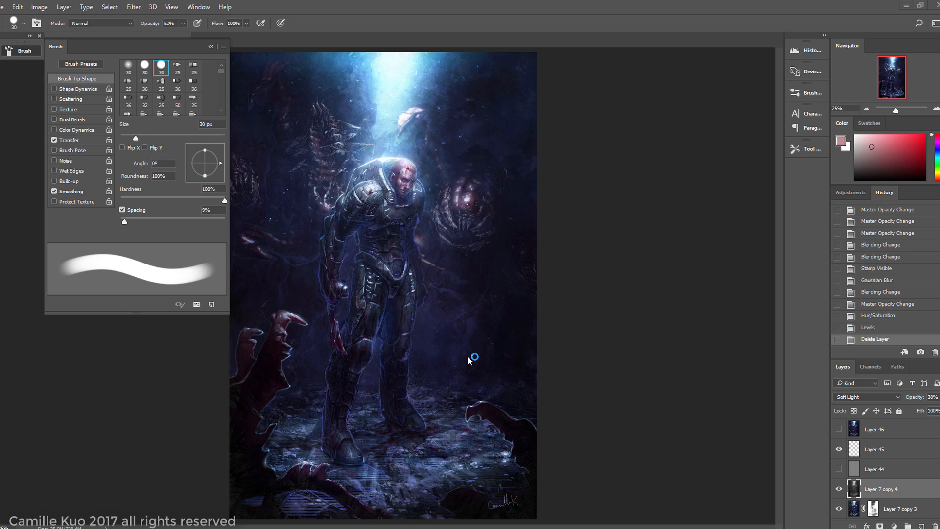
Step: Stamp all visible layers above Layer 7 copy 4 and apply a High Pass filter with a very small radius
key("ctrl+shift+alt+e")
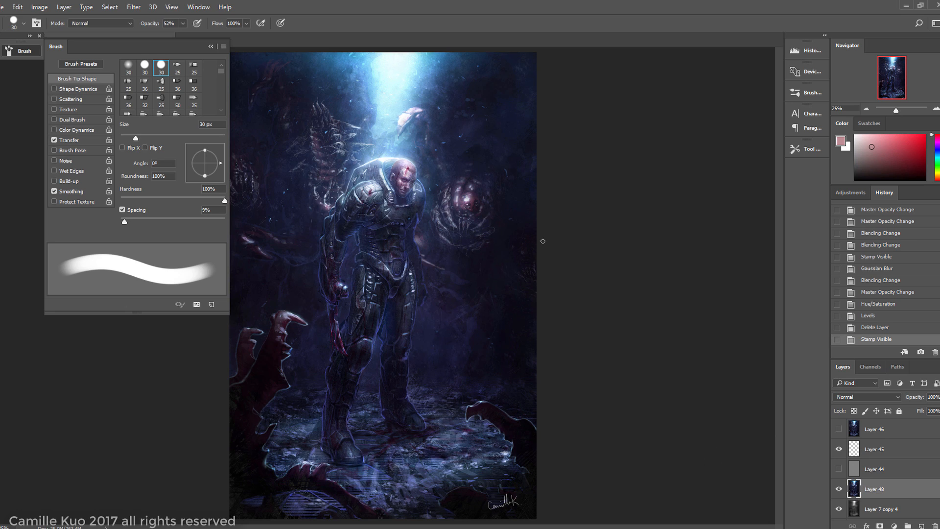
left_click(133, 7)
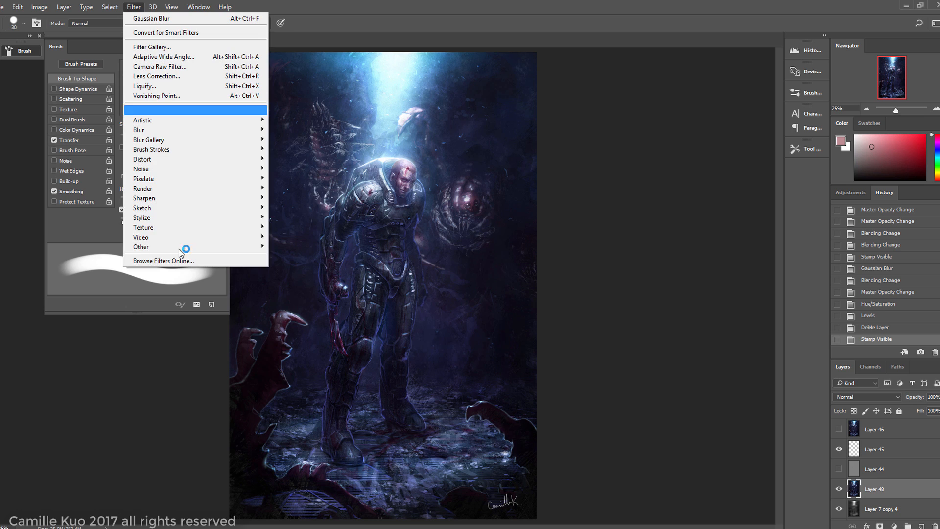
mouse_move(206, 248)
left_click(291, 256)
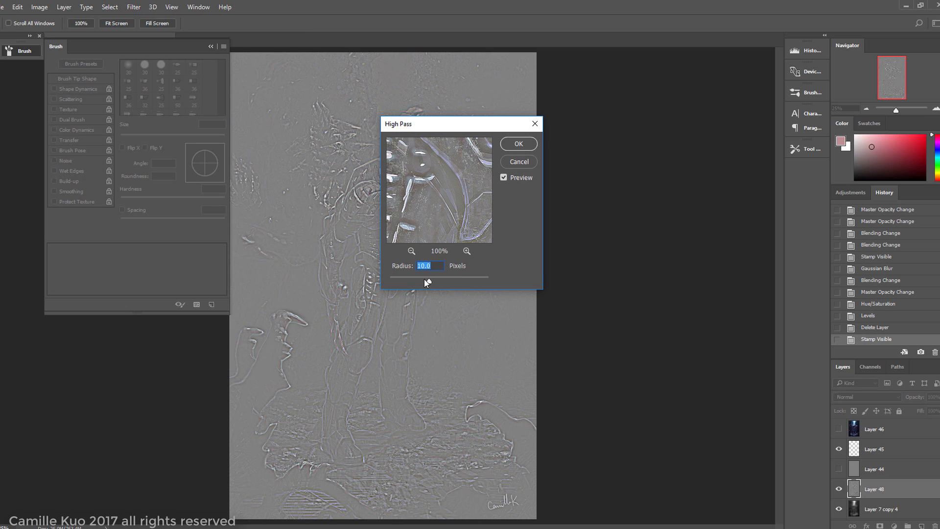
left_click_drag(425, 282, 393, 282)
left_click_drag(463, 124, 589, 155)
left_click(654, 174)
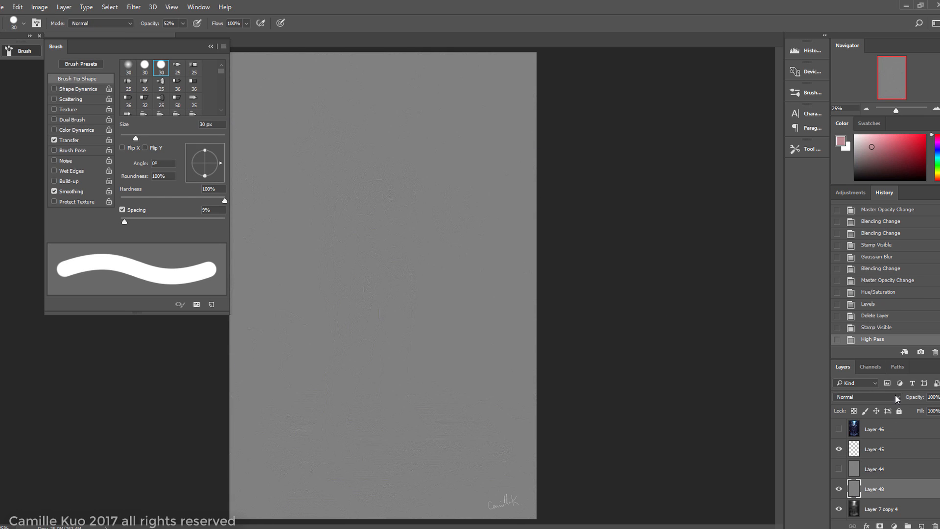
Step: Set the high-pass layer's blend mode to Overlay at 100% opacity, keeping the layer selected
left_click(896, 396)
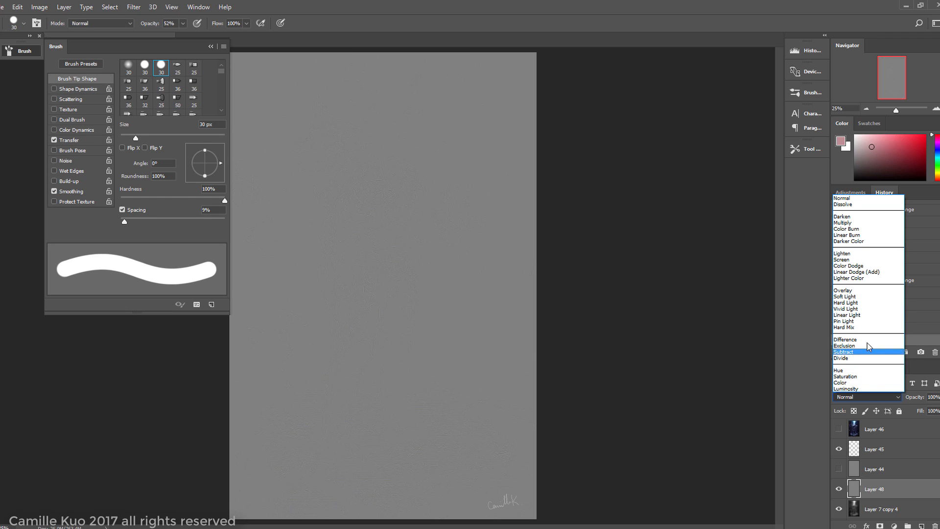
left_click(868, 291)
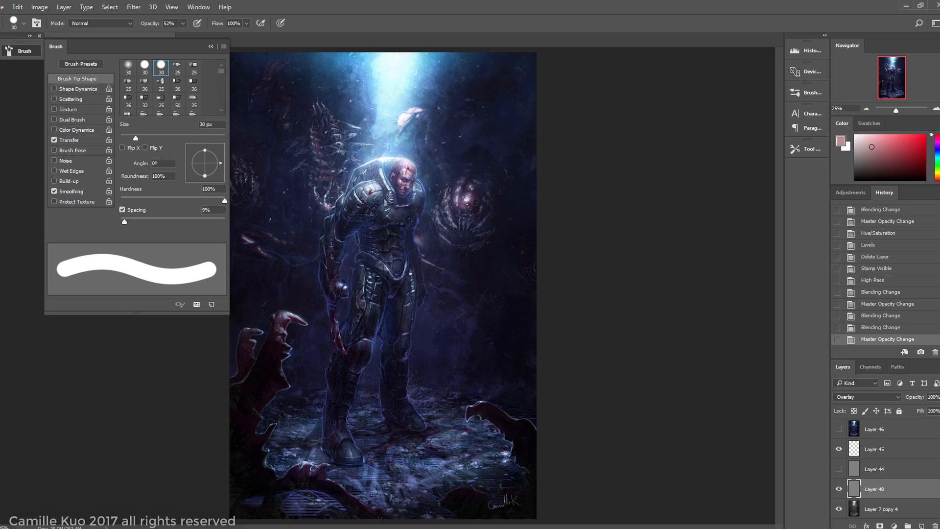
left_click(939, 397)
mouse_move(939, 412)
left_mouse_down()
mouse_move(923, 411)
mouse_move(939, 411)
left_mouse_up()
left_click(884, 490)
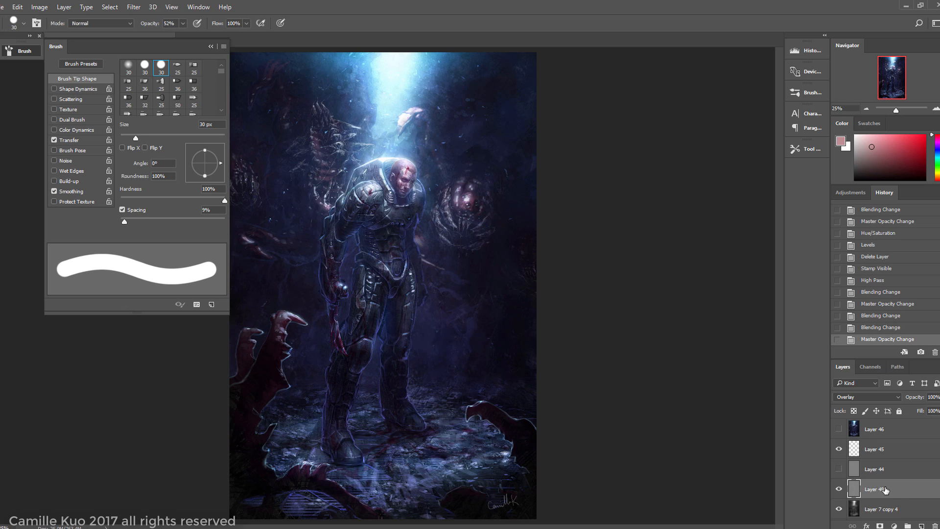